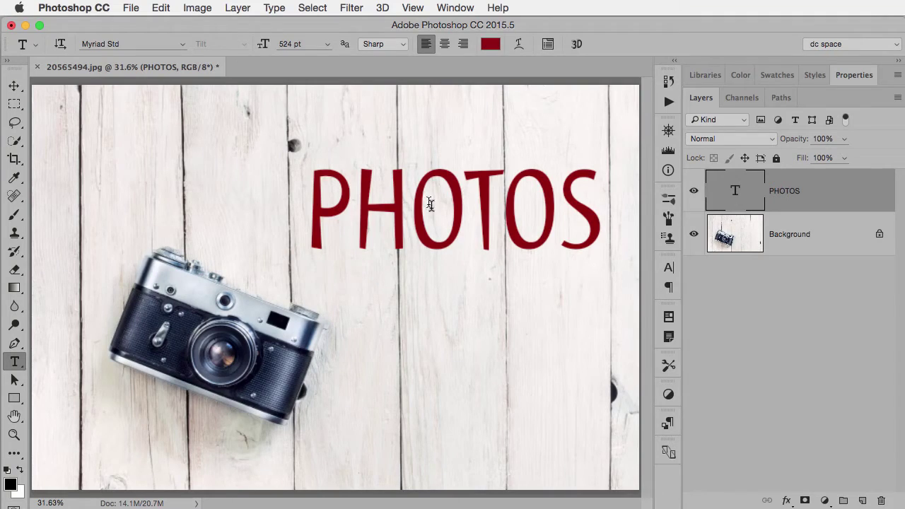
Move the PHOTOS text down so its P overlaps the camera, hide it, and select Background
key(v)
drag(437, 248, 430, 335)
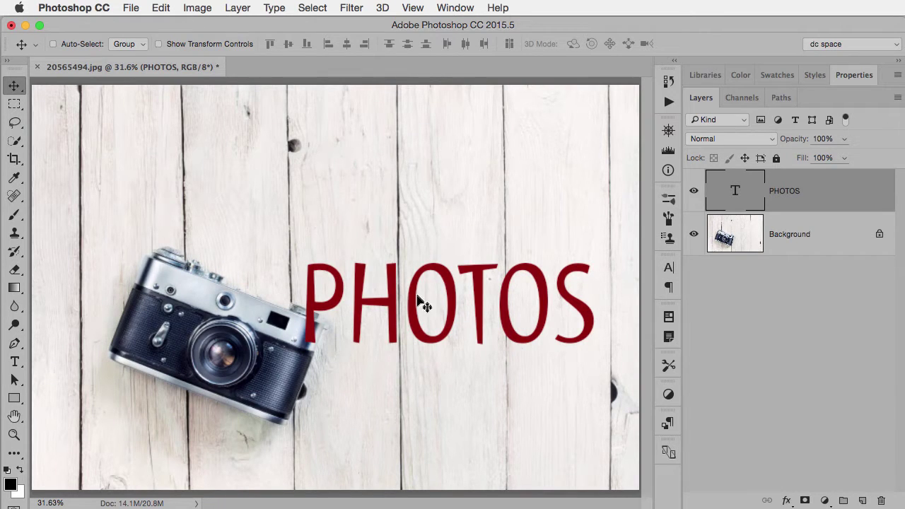
click(693, 190)
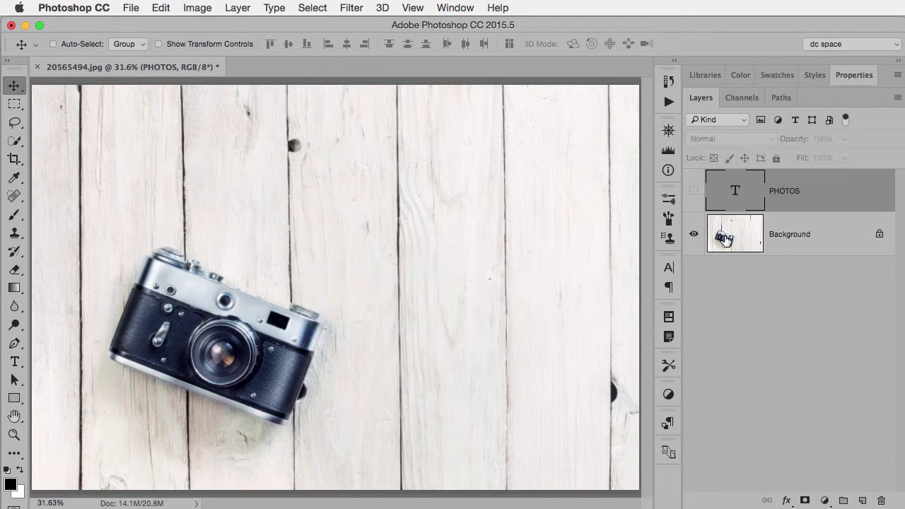
click(725, 239)
Quick-select the camera's lens and right body, subtracting stray areas with Alt
key(w)
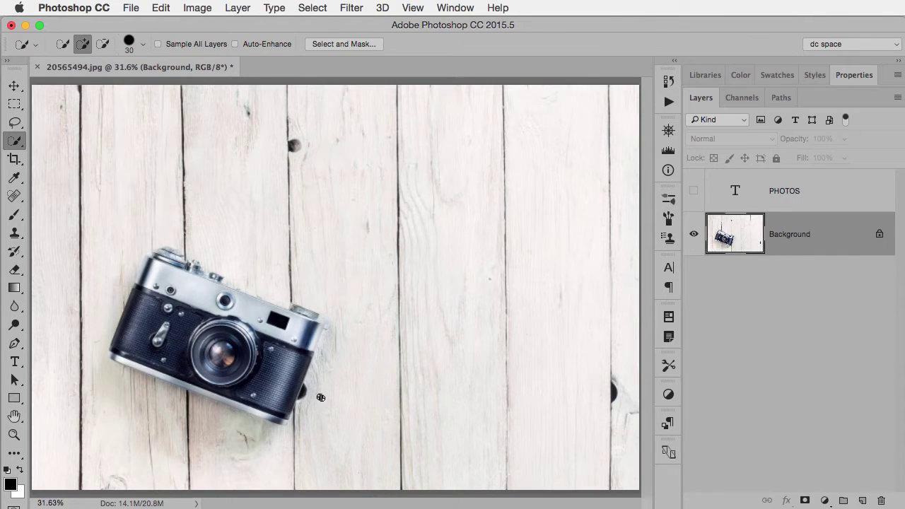
mouse_move(280, 381)
mouse_down()
mouse_move(302, 340)
mouse_move(281, 321)
mouse_move(276, 332)
mouse_up()
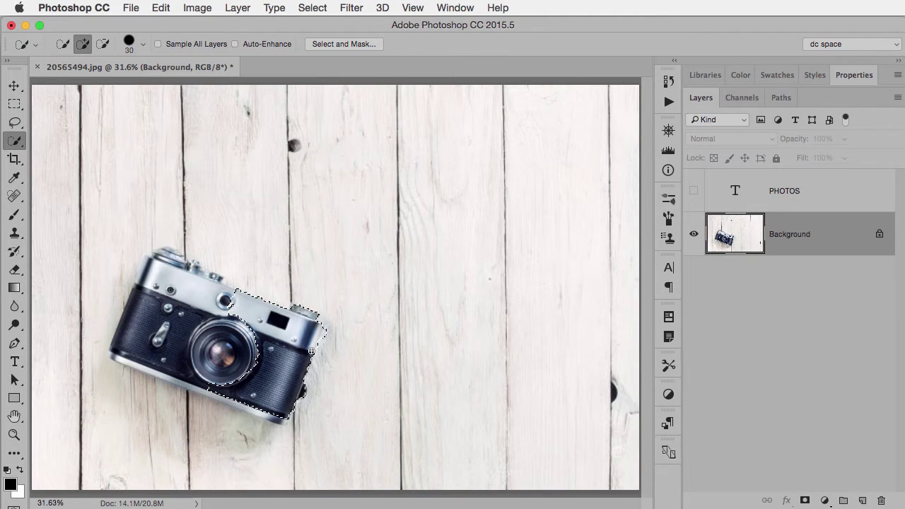
key(alt)
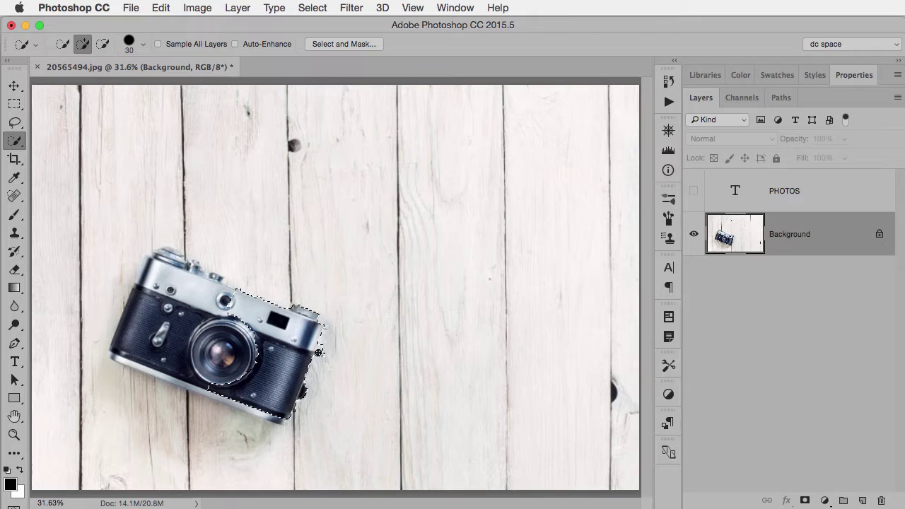
key(alt)
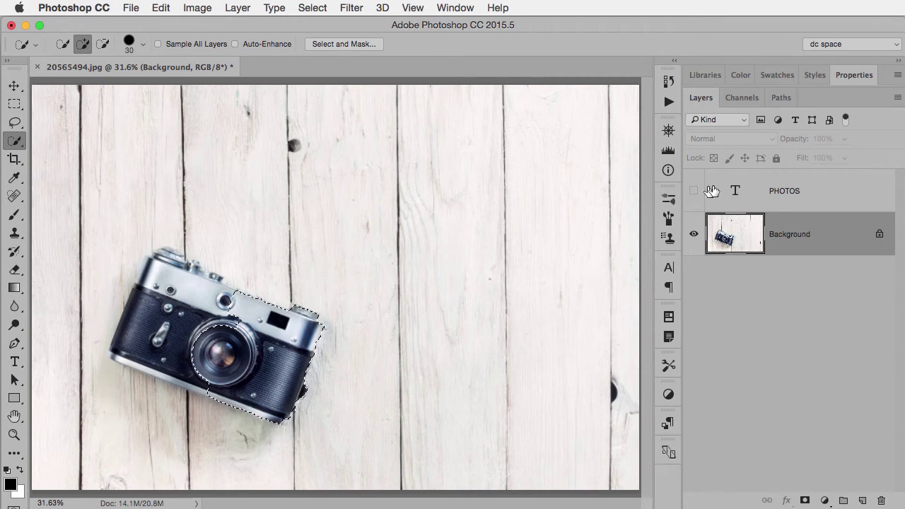
Show the PHOTOS layer and give it an inverted mask so the camera hides the P's overlap
click(729, 191)
click(694, 191)
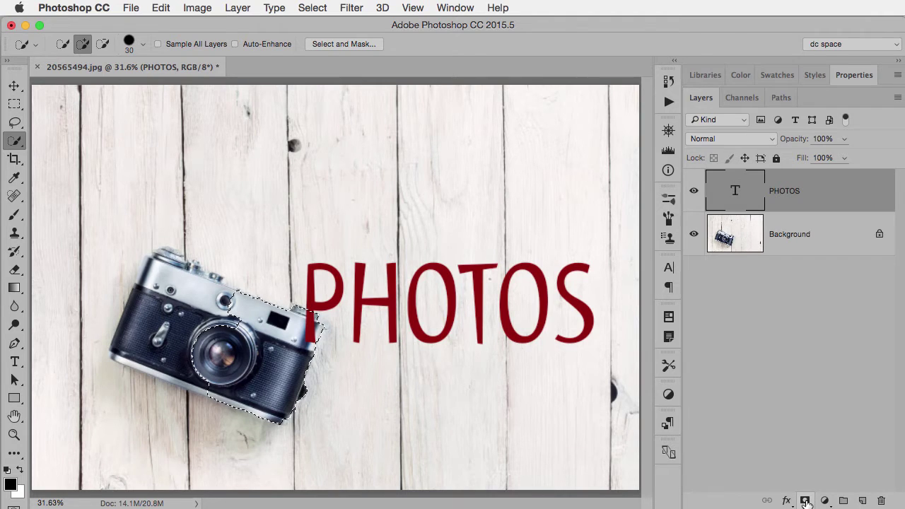
click(805, 500)
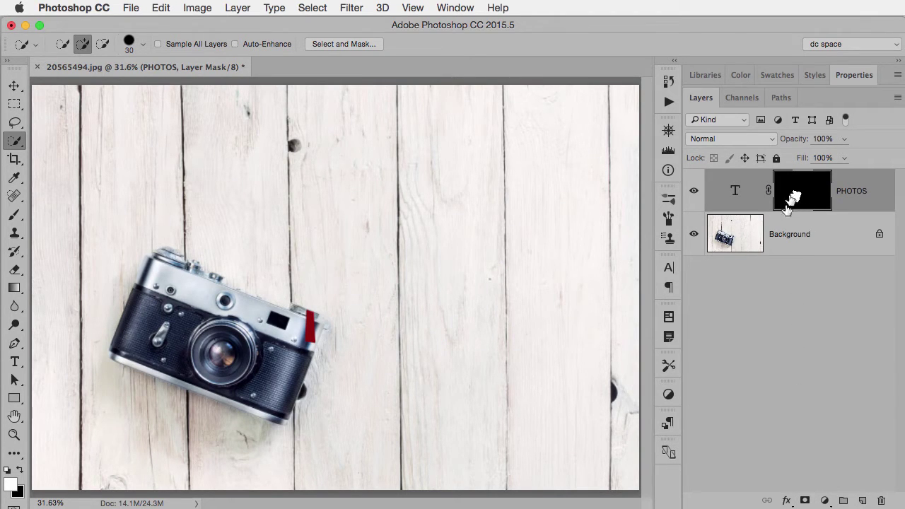
key(super+z)
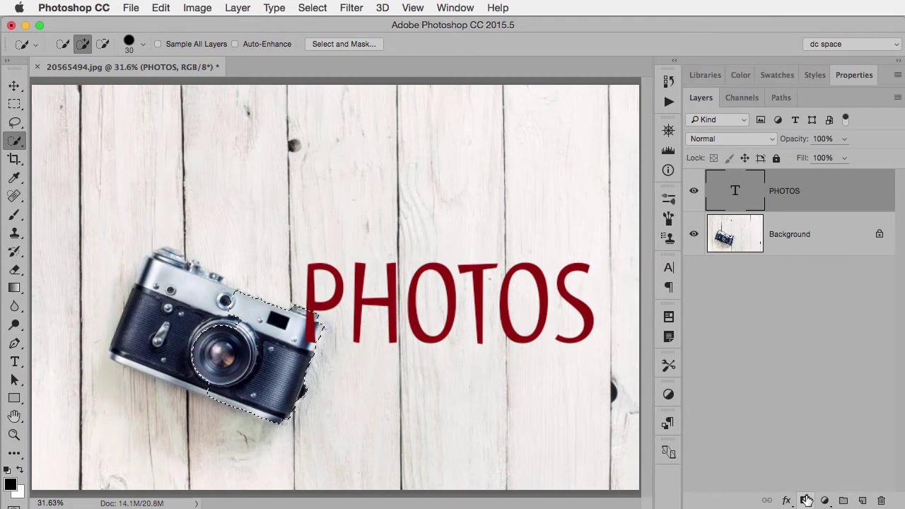
click(806, 500)
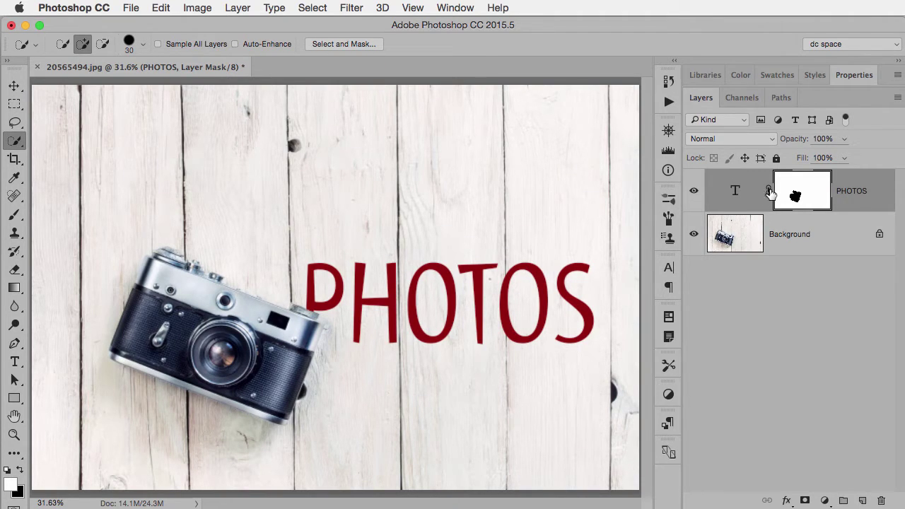
Undo the upward move, unlink the PHOTOS text from its mask, and target the text thumbnail
key(v)
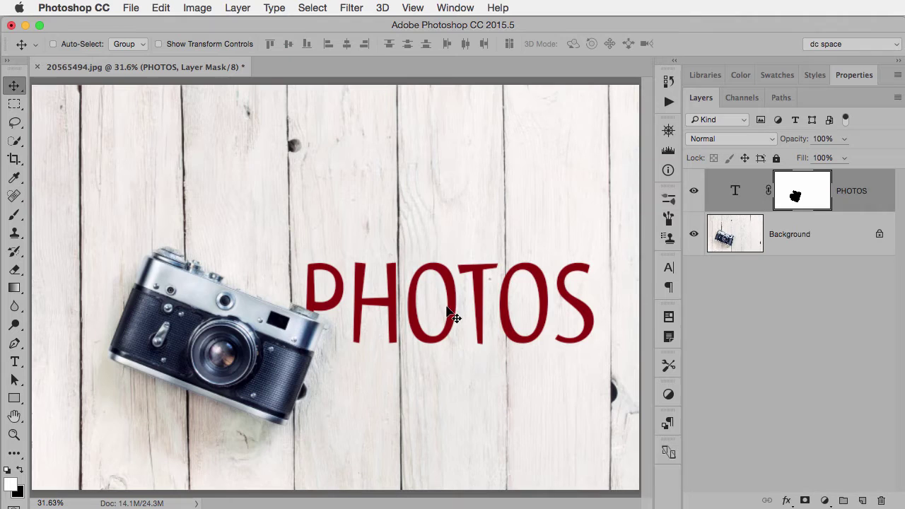
drag(455, 311, 445, 256)
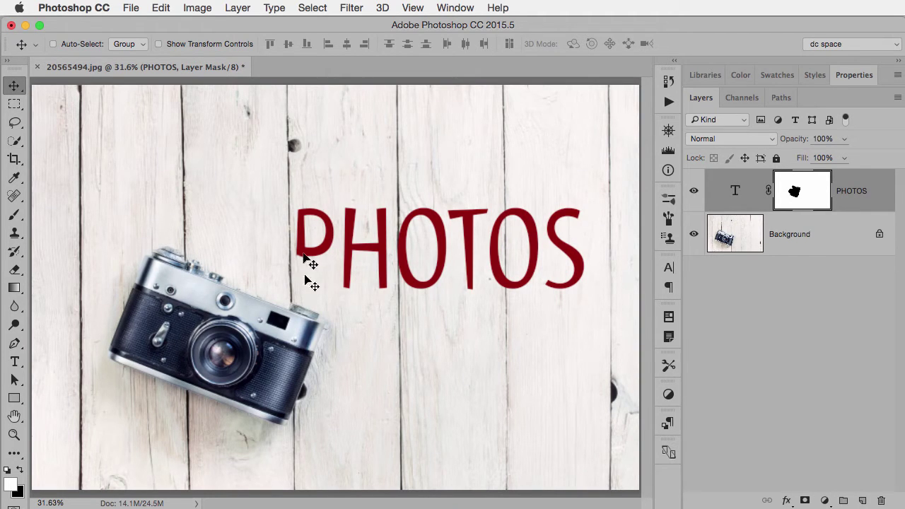
key(super+z)
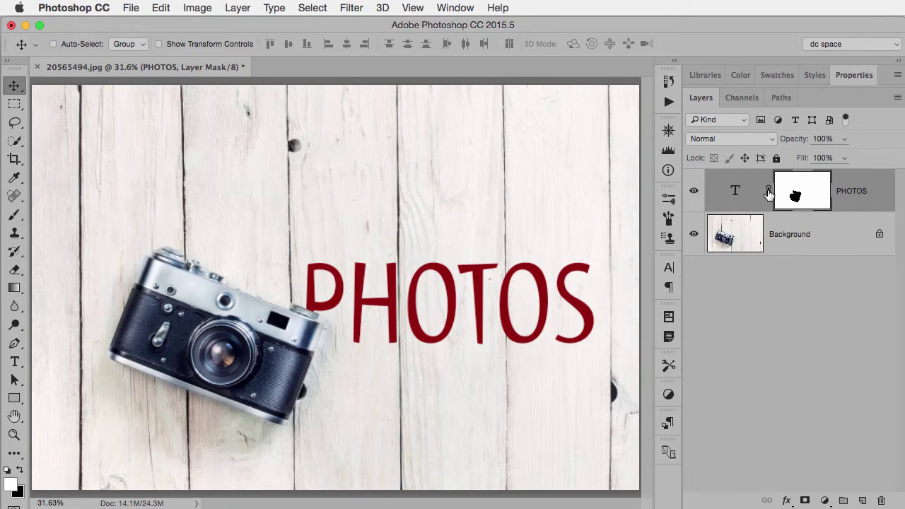
click(769, 190)
click(737, 192)
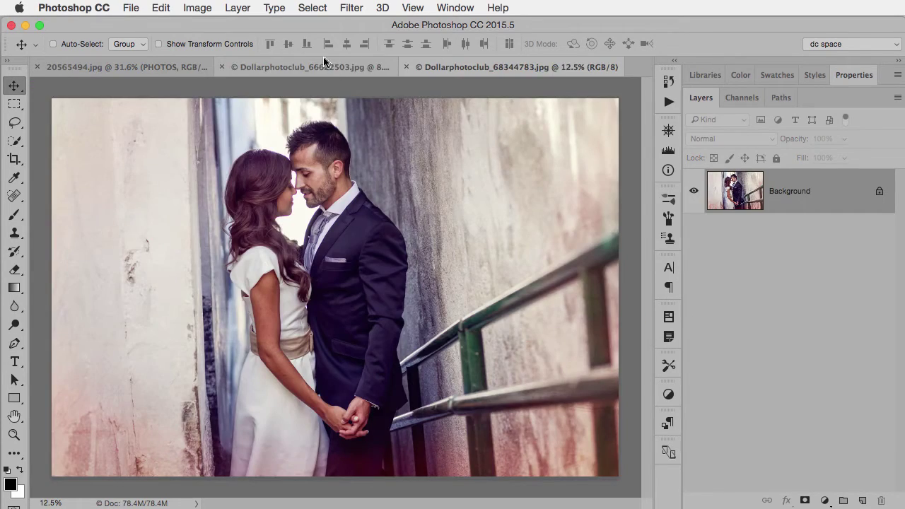
Paste the couple-by-the-wall photo into the forest wedding picture and nudge it left and down
click(326, 68)
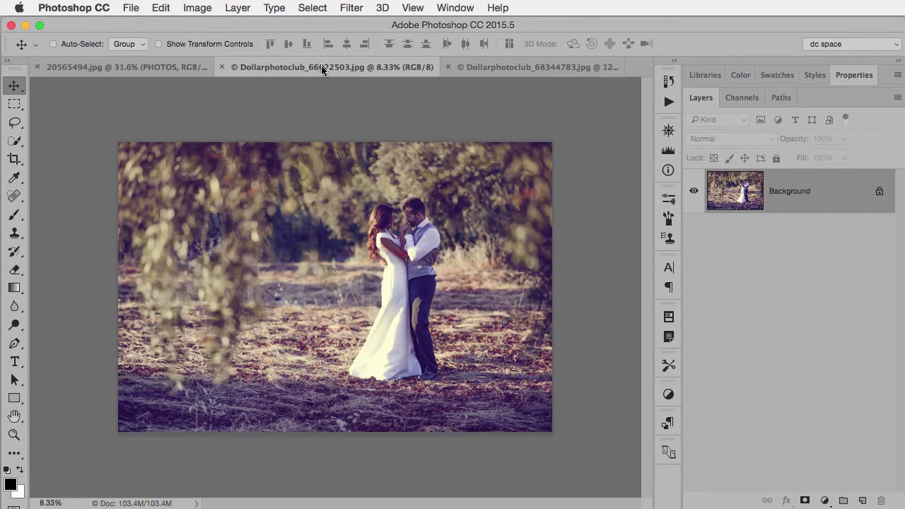
click(485, 67)
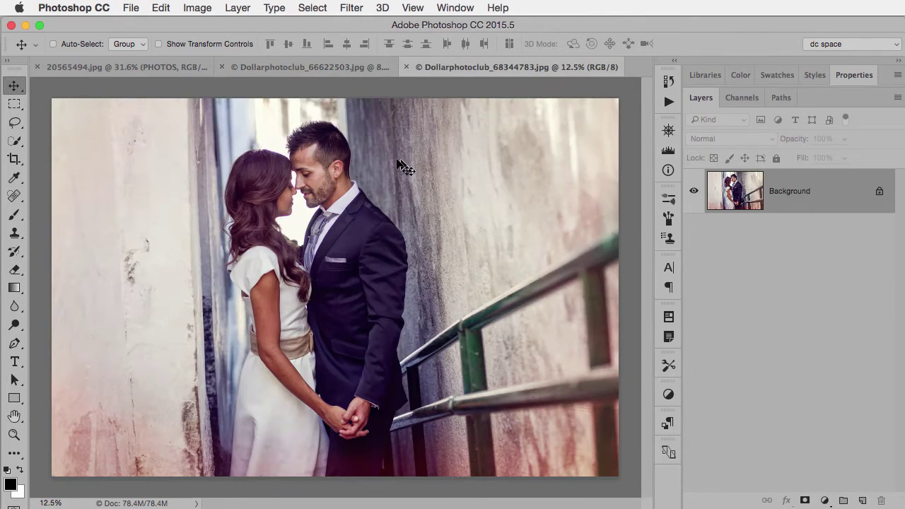
click(291, 67)
key(ctrl+v)
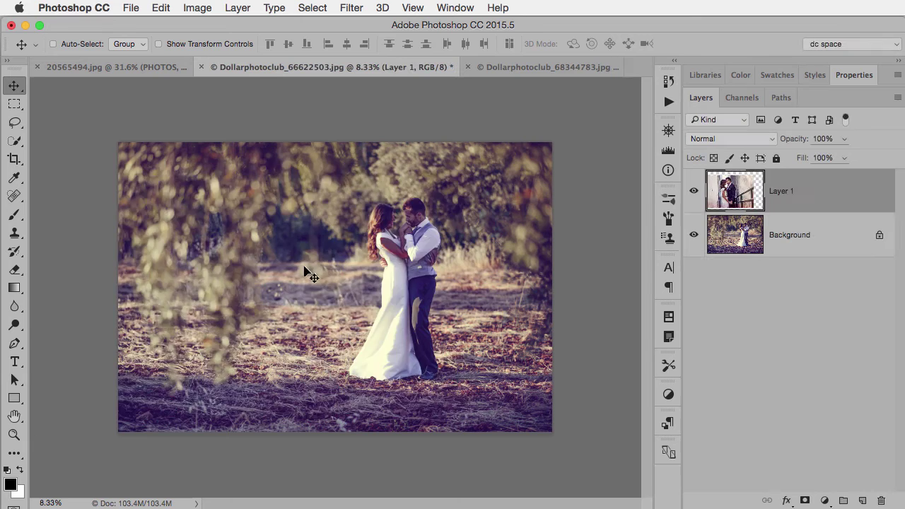
mouse_move(370, 276)
mouse_down()
mouse_move(363, 299)
mouse_move(348, 307)
mouse_up()
Mask the pasted layer to a rectangle drawn around the couple's faces
key(l)
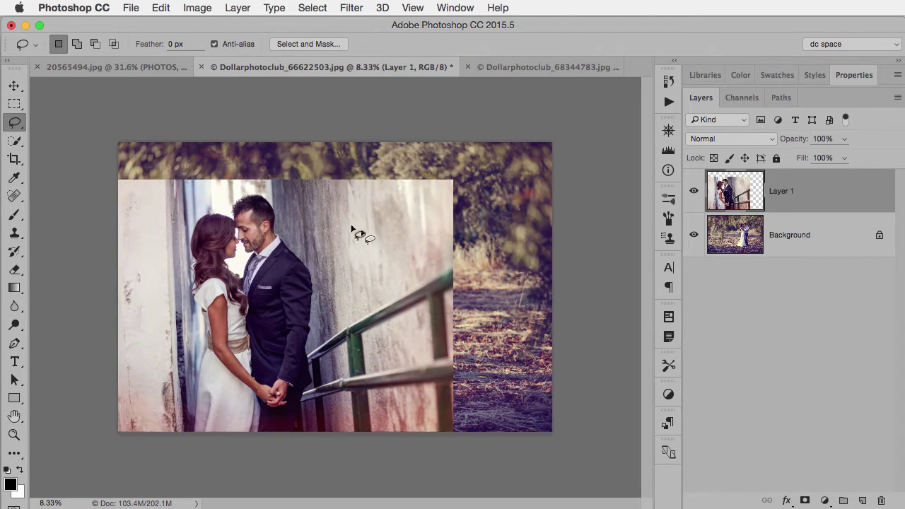
key(m)
drag(170, 188, 320, 320)
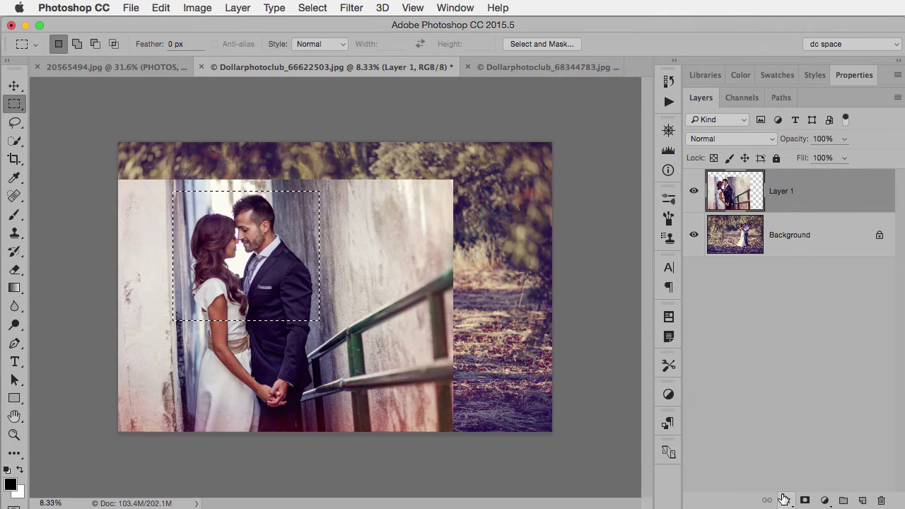
click(805, 500)
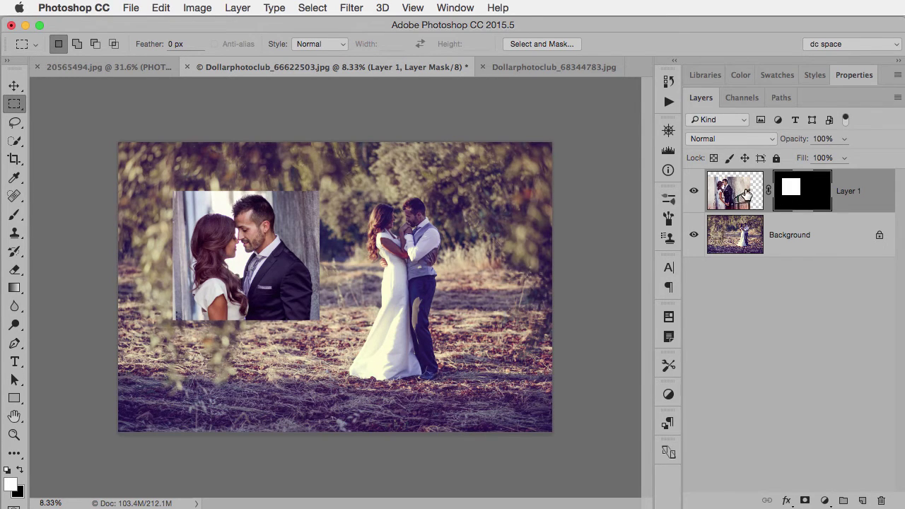
Reposition the couple's faces inside the rectangular frame, relink the mask, and move it lower left
key(v)
drag(275, 264, 247, 245)
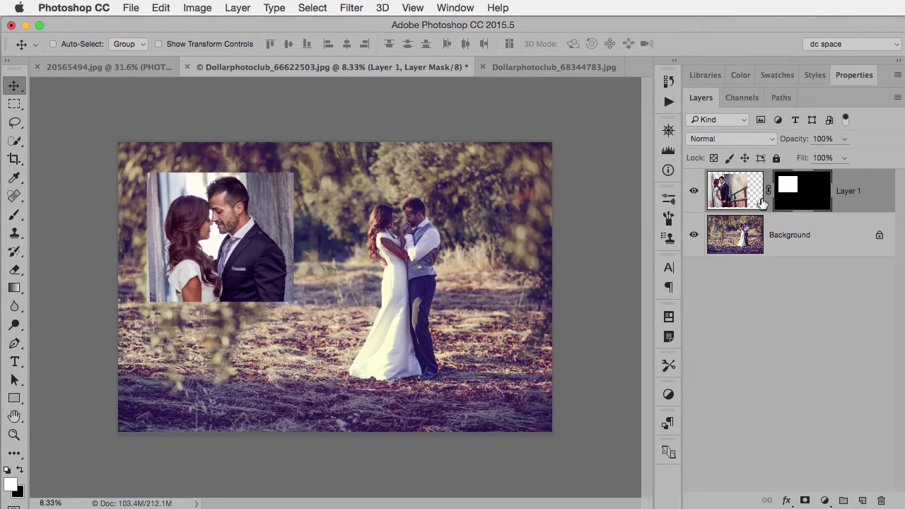
click(763, 203)
mouse_move(251, 288)
mouse_down()
mouse_move(285, 311)
mouse_move(269, 263)
mouse_move(256, 310)
mouse_move(237, 255)
mouse_move(236, 279)
mouse_move(267, 295)
mouse_move(261, 335)
mouse_move(254, 273)
mouse_up()
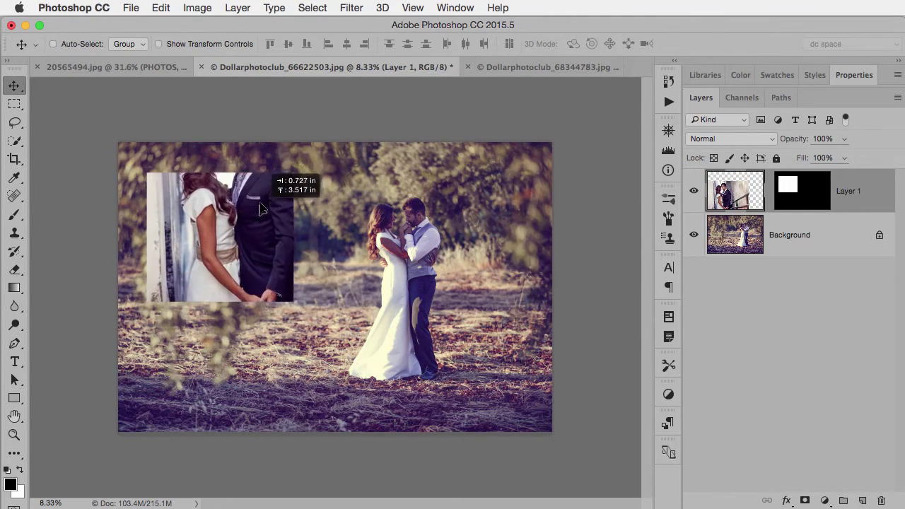
drag(261, 209, 254, 268)
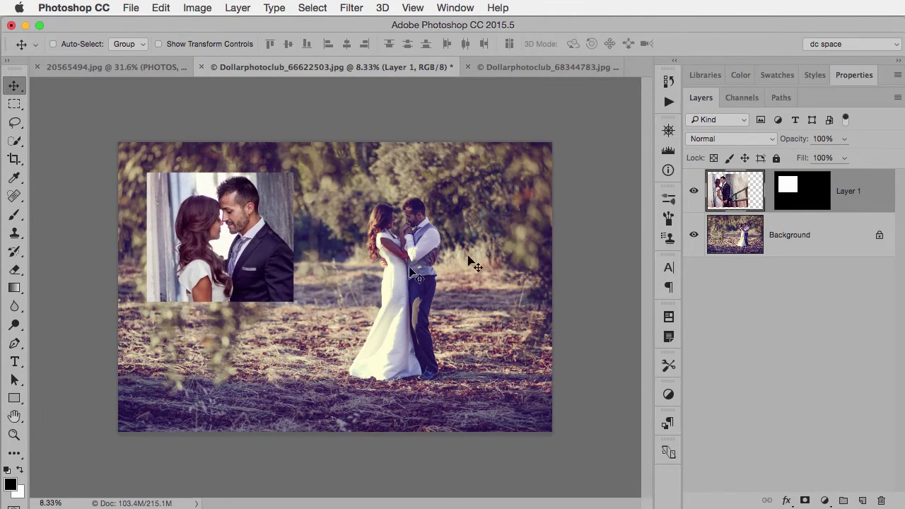
click(767, 193)
drag(272, 275, 283, 343)
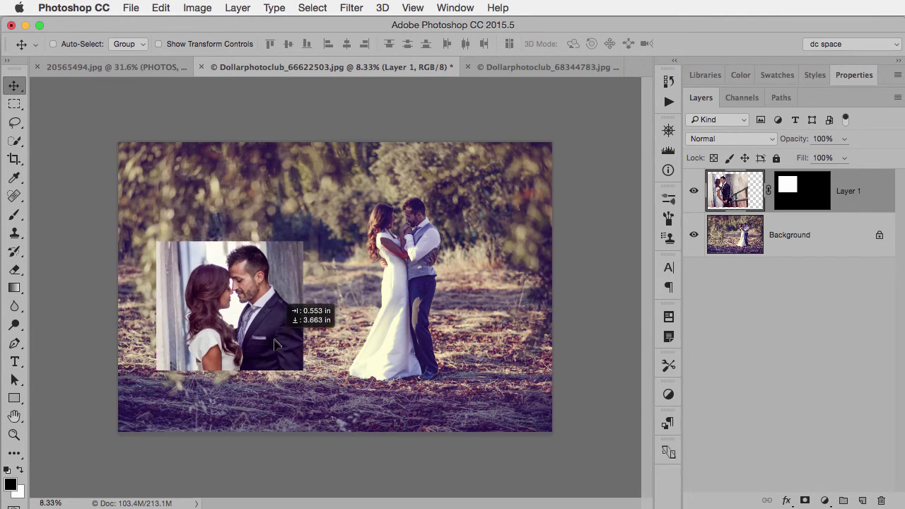